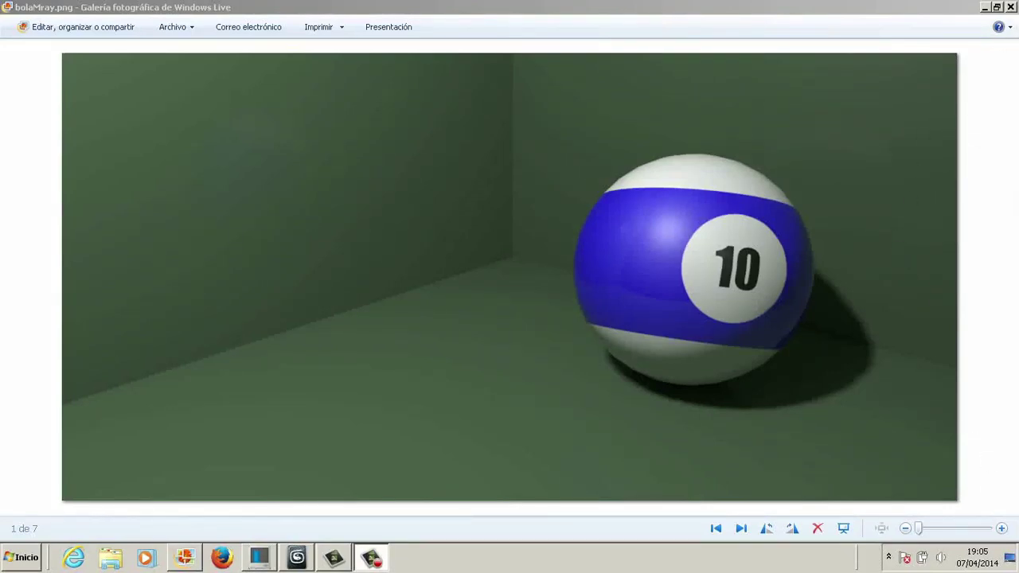
Close the finished billiard ball render shown in Windows Live Photo Gallery.
left_click(1011, 7)
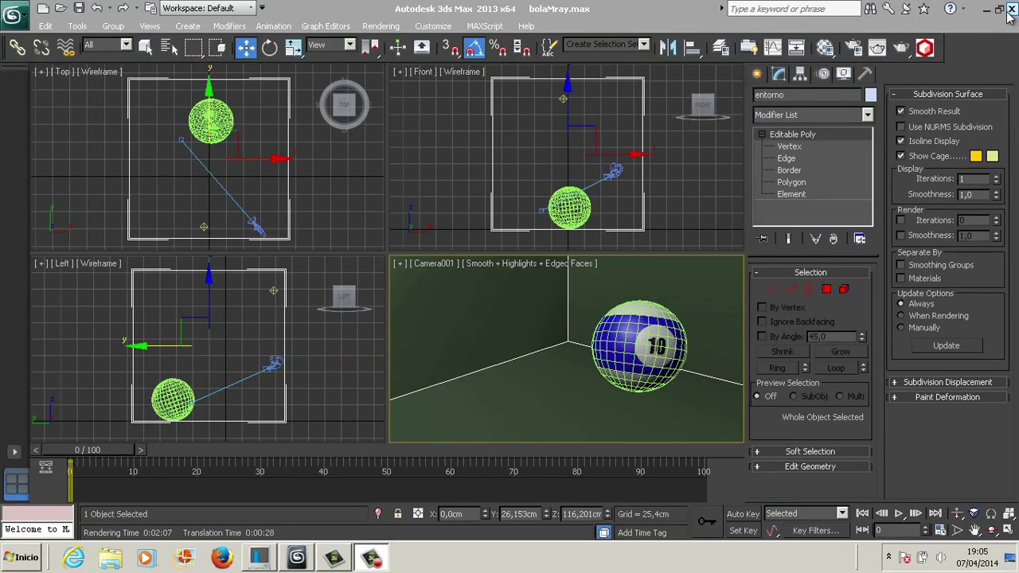
Select all six polygons of the entorno room box and flip their normals inward.
left_click(282, 118)
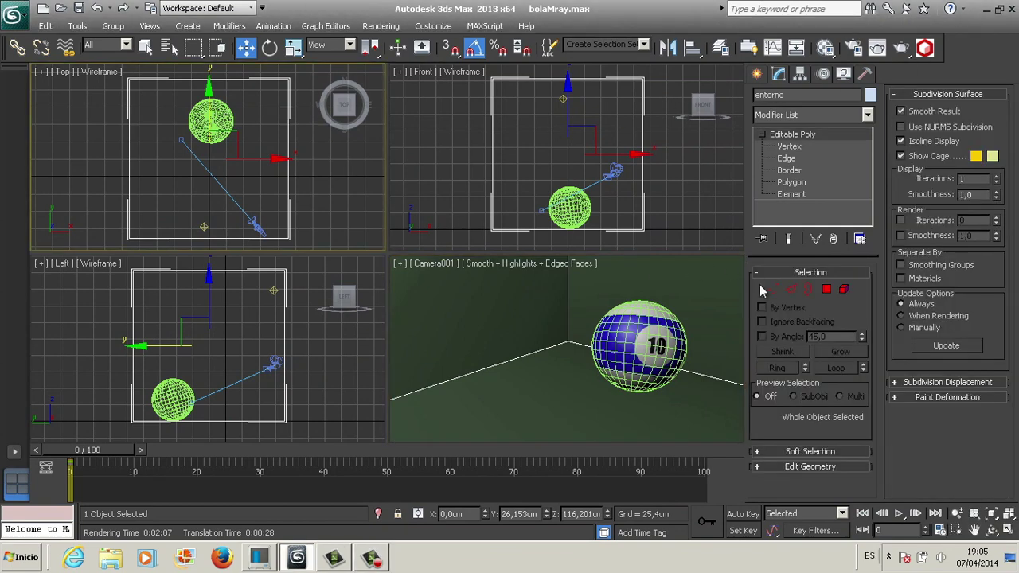
left_click(845, 290)
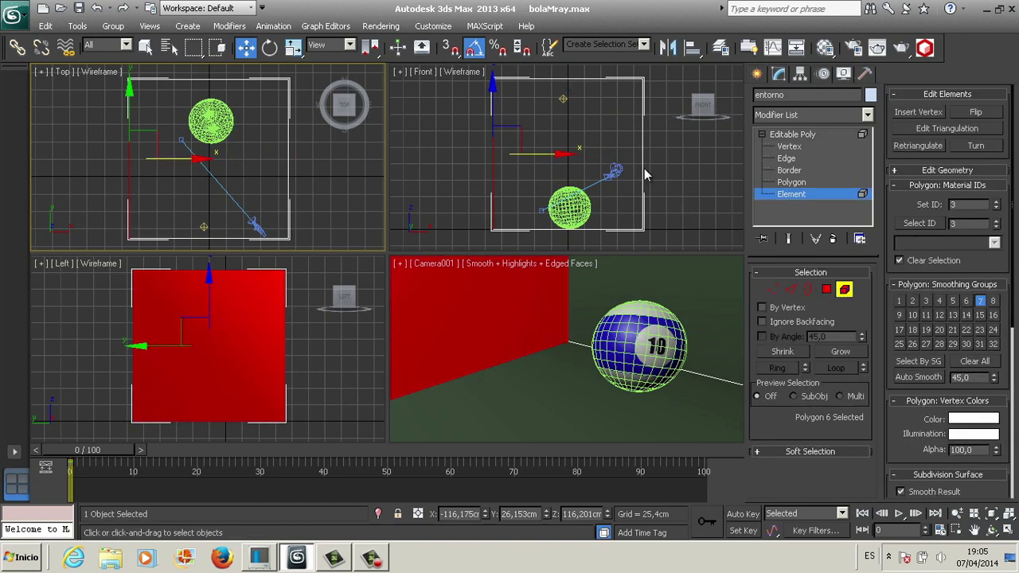
left_click(645, 175)
left_click(826, 289)
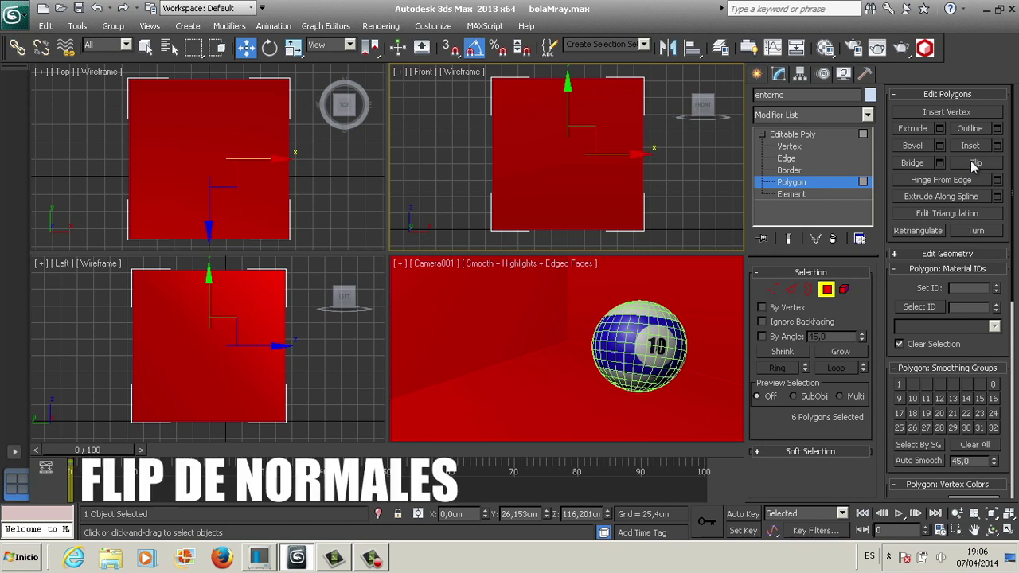
left_click(973, 163)
left_click(826, 290)
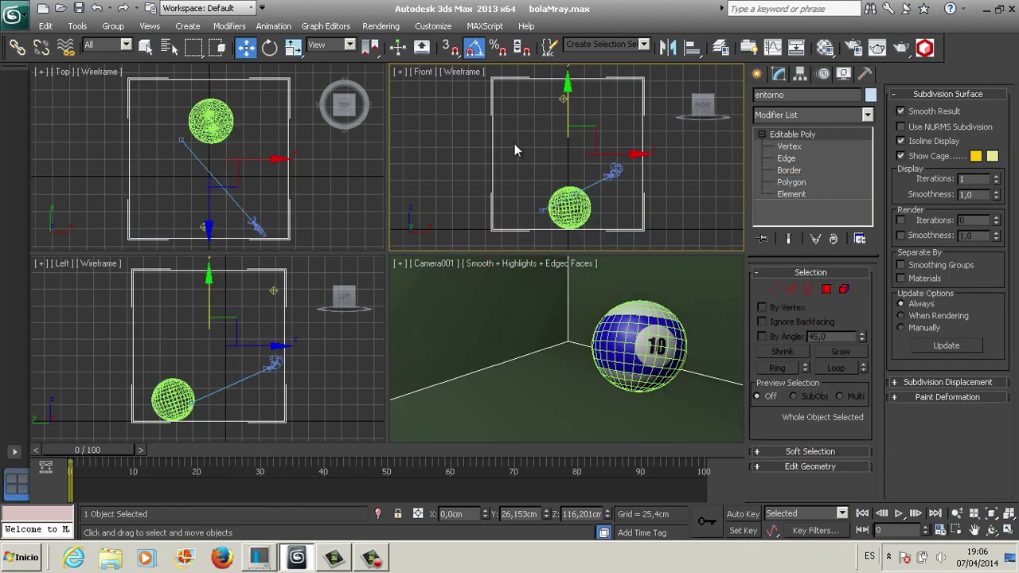
Review the mr Area Omni001 light's Standard light settings, then select the bola ball.
left_click(203, 228)
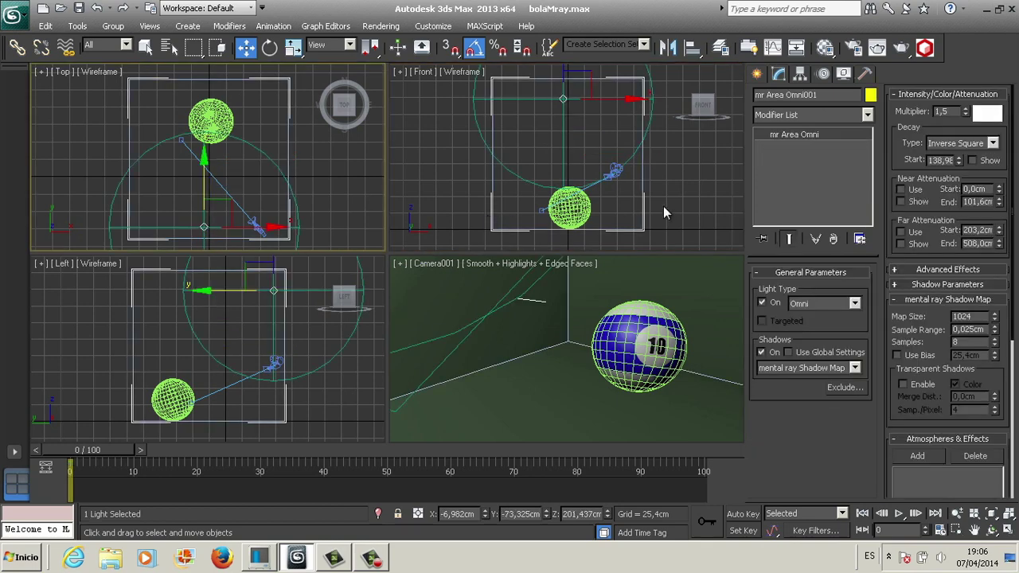
left_click(758, 74)
left_click(864, 118)
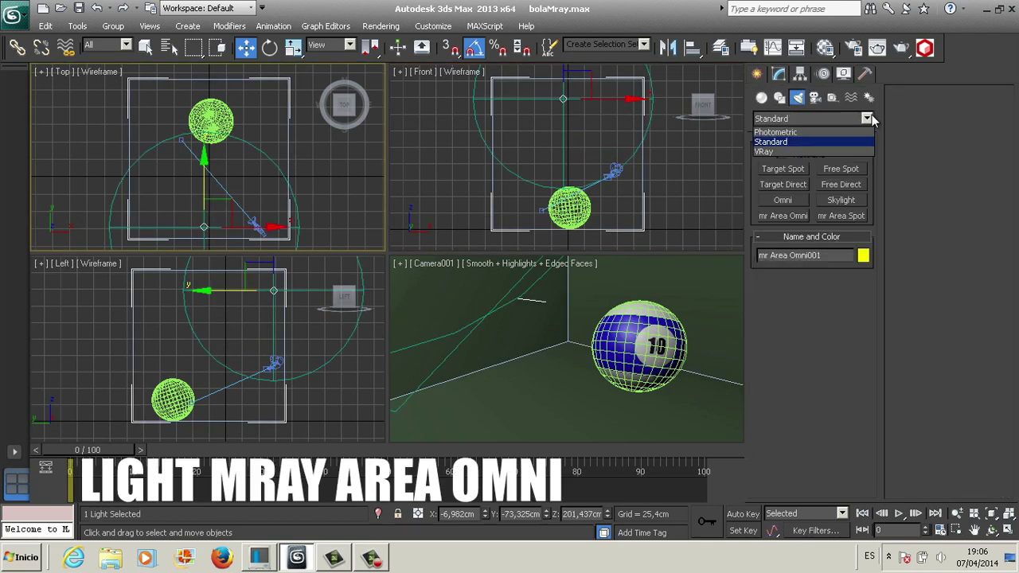
left_click(842, 143)
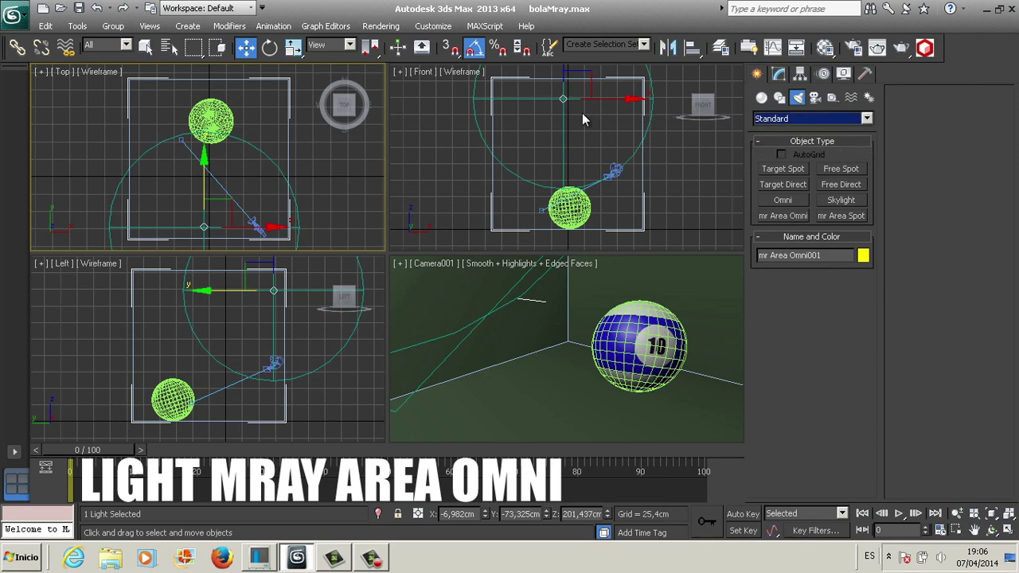
left_click(779, 74)
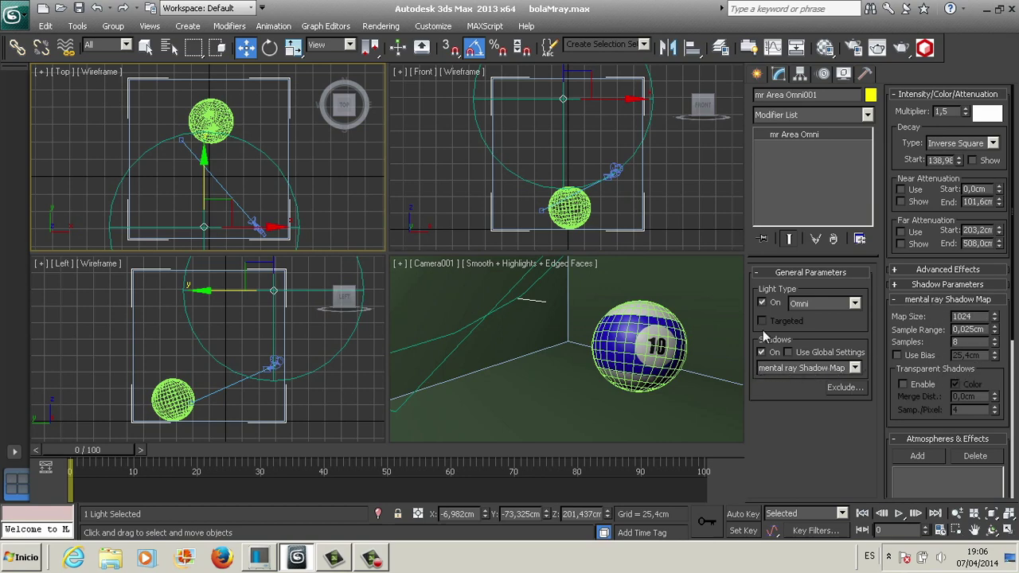
left_click(572, 211)
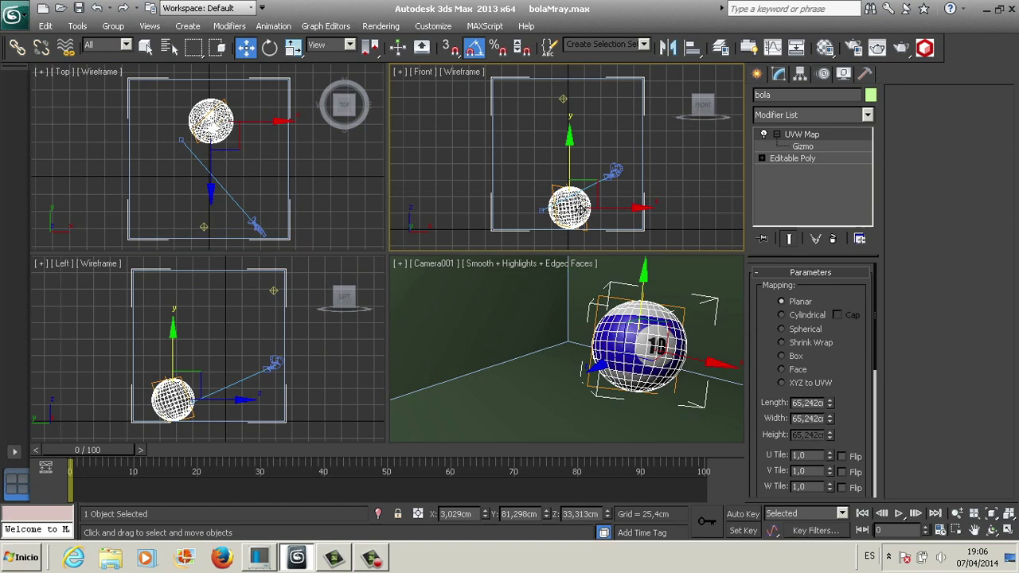
Show the ball's Multi/Sub-Object material and its bolaDelante Arch & Design sub-material.
left_click(824, 47)
left_click(487, 116)
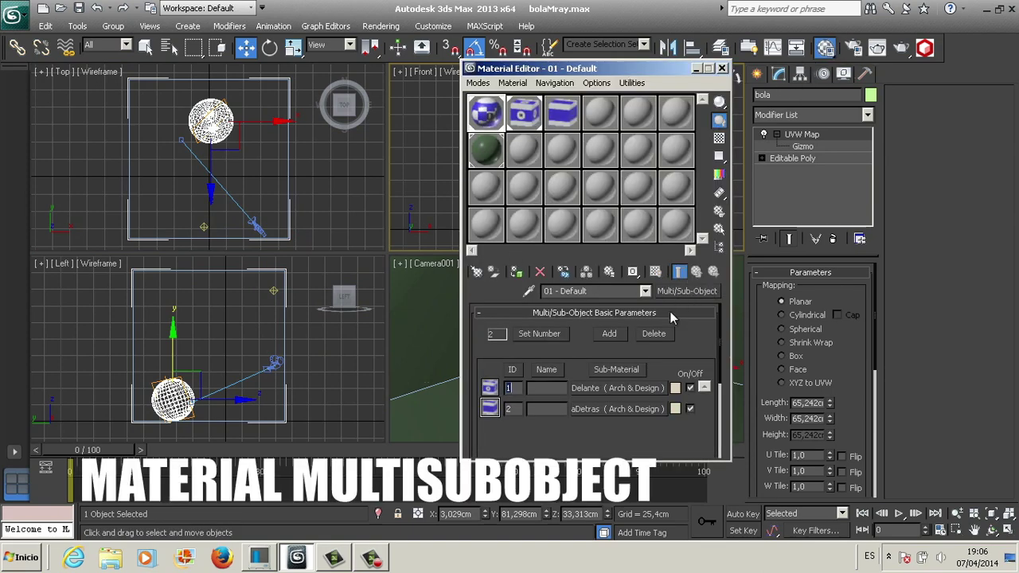
left_click(529, 126)
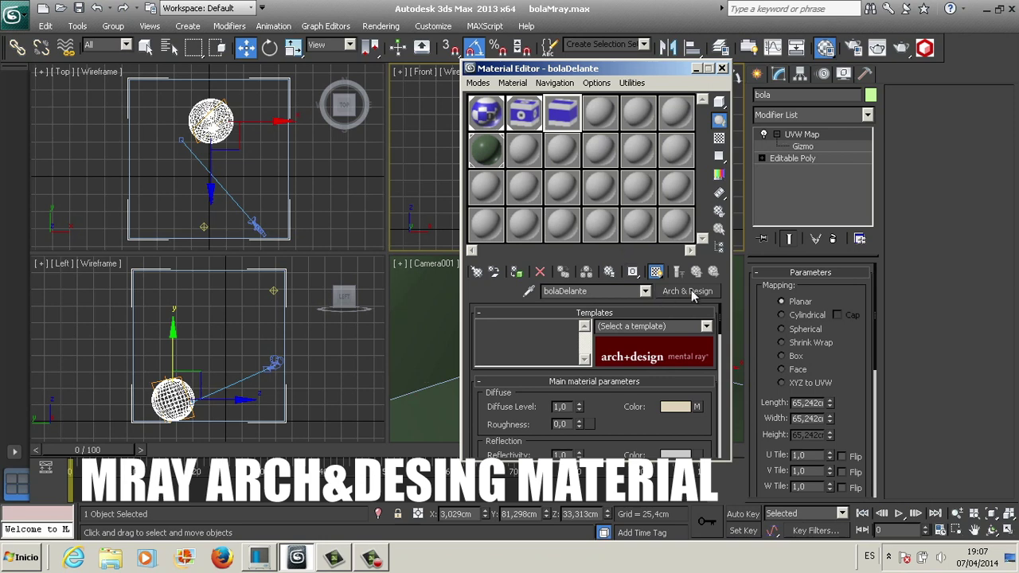
Make bolaDelante a fresh Arch & Design material with the Glossy Plastic template.
left_click(497, 149)
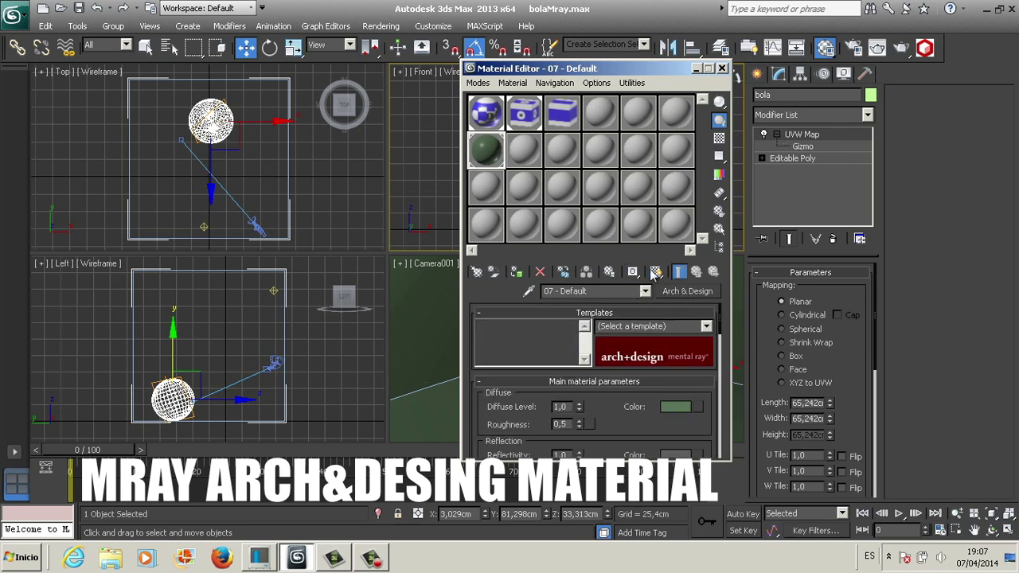
left_click(524, 118)
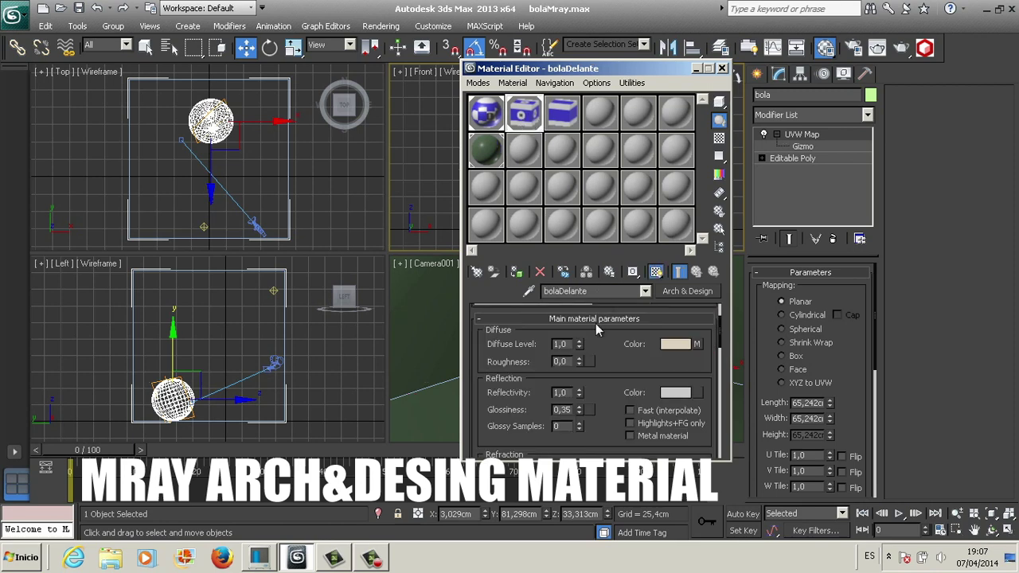
left_click(676, 291)
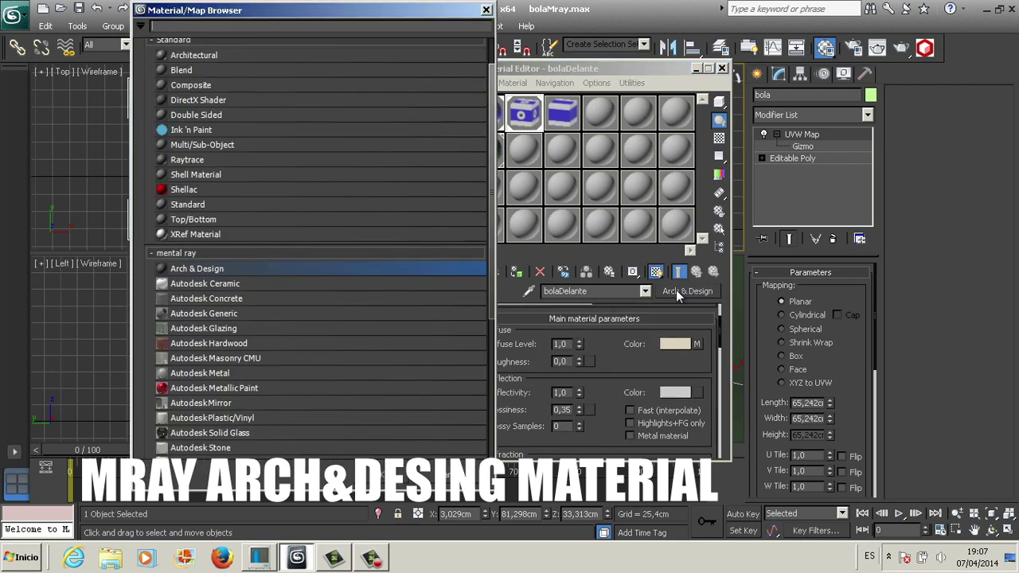
double_click(199, 268)
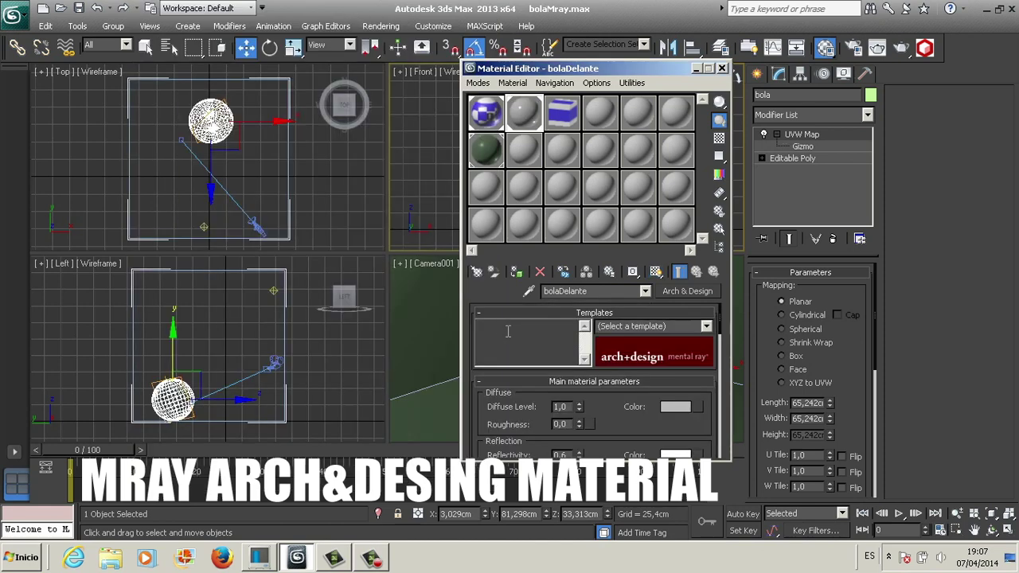
left_click(708, 326)
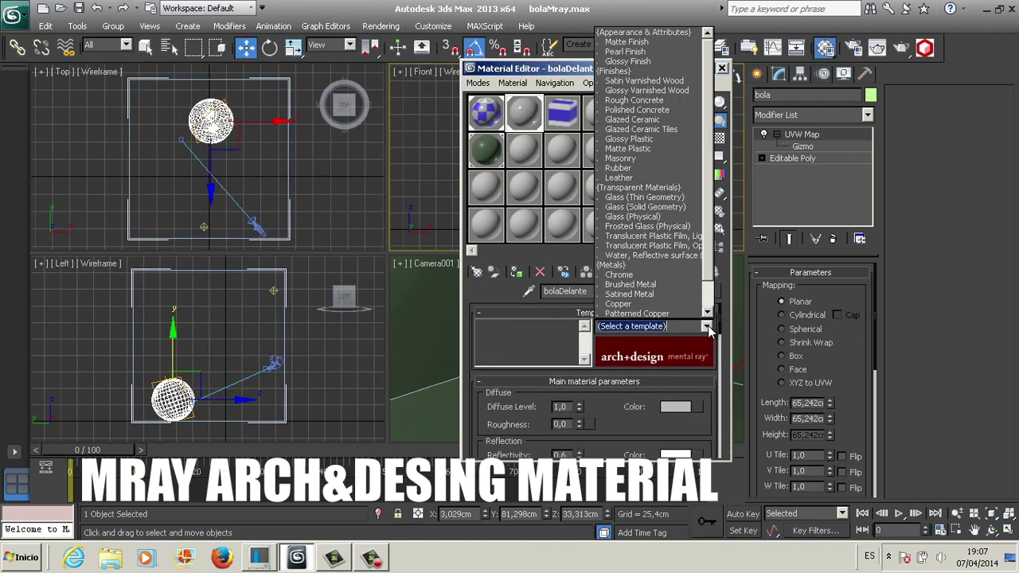
left_click(644, 139)
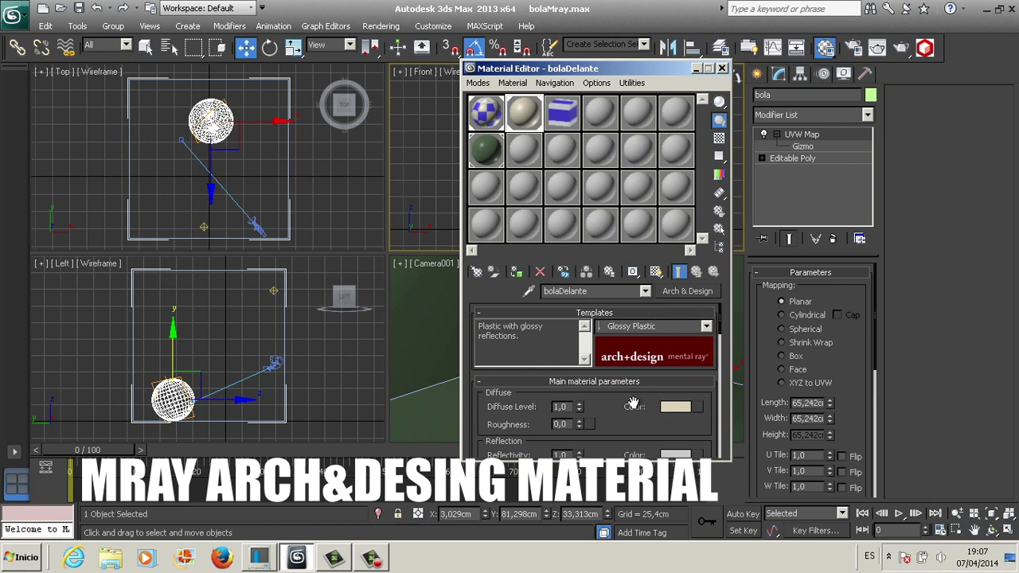
Load bolaDelante.jpg as a Bitmap in the diffuse colour slot and return to the parent material.
left_click(697, 407)
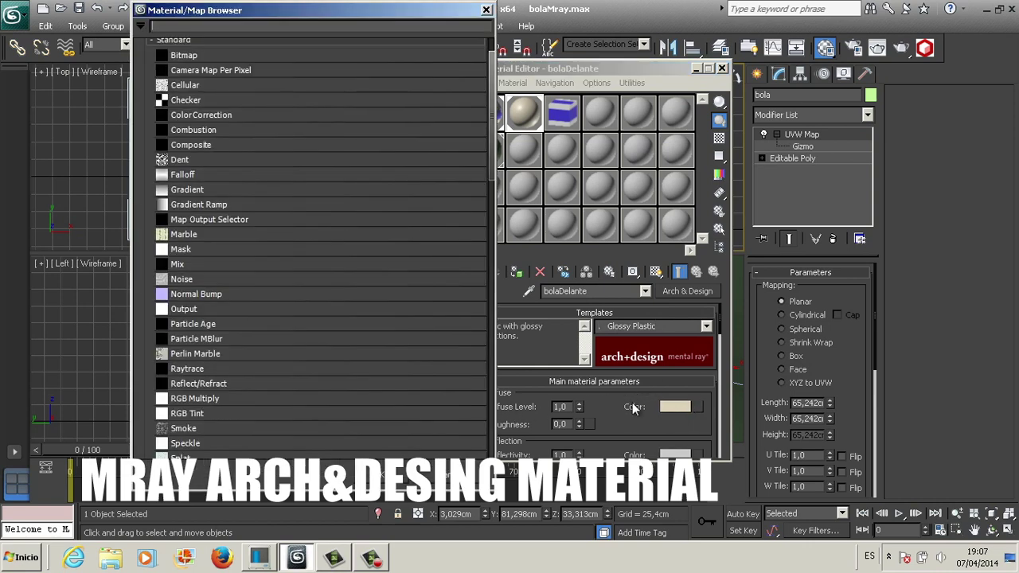
double_click(246, 55)
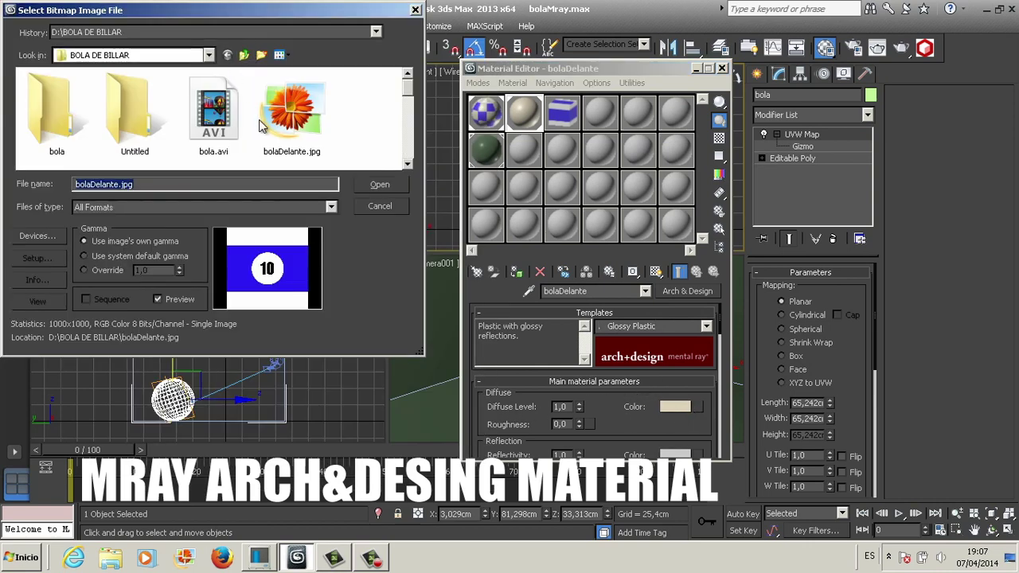
double_click(285, 127)
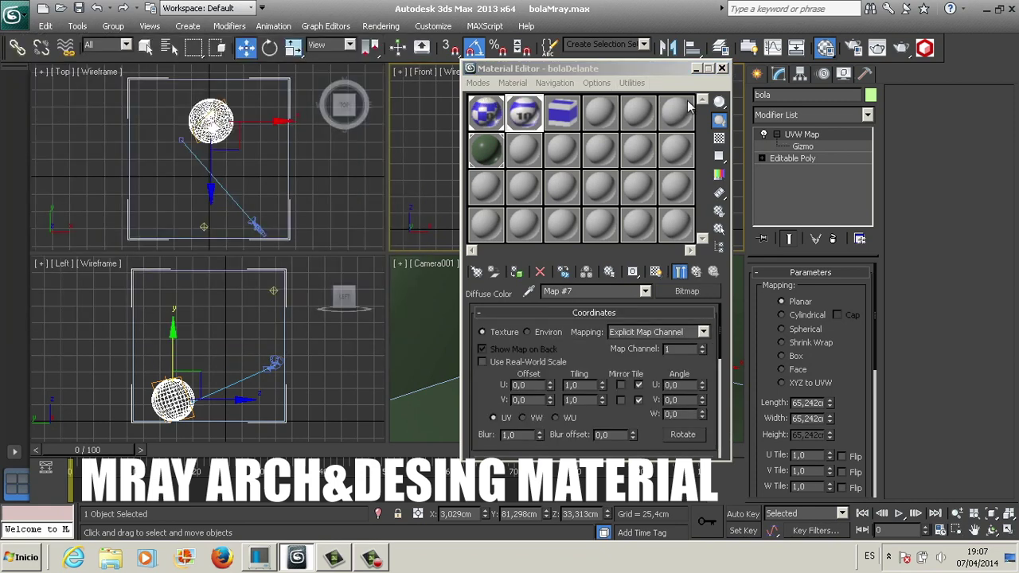
left_click_drag(719, 102, 719, 140)
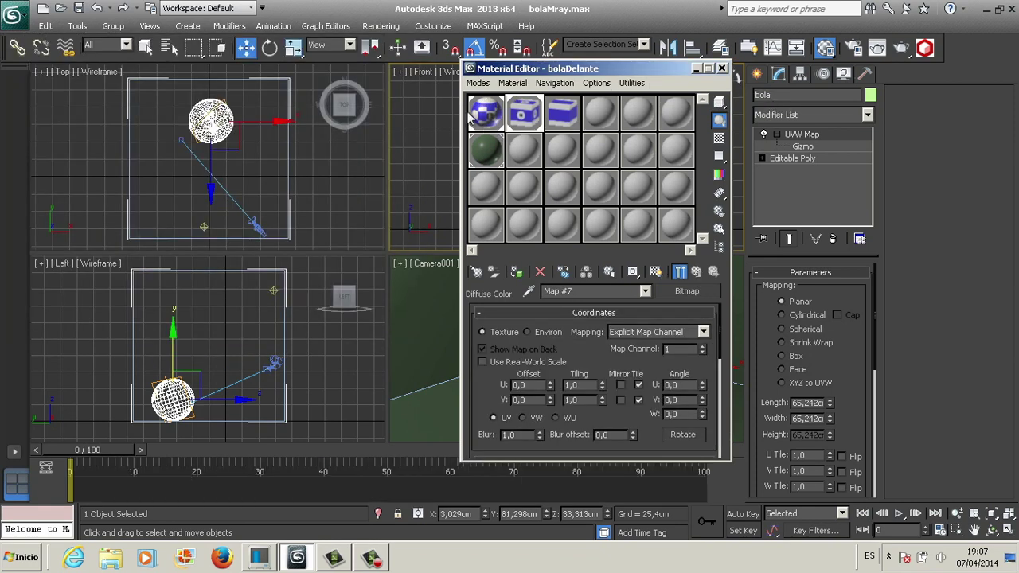
left_click(473, 116)
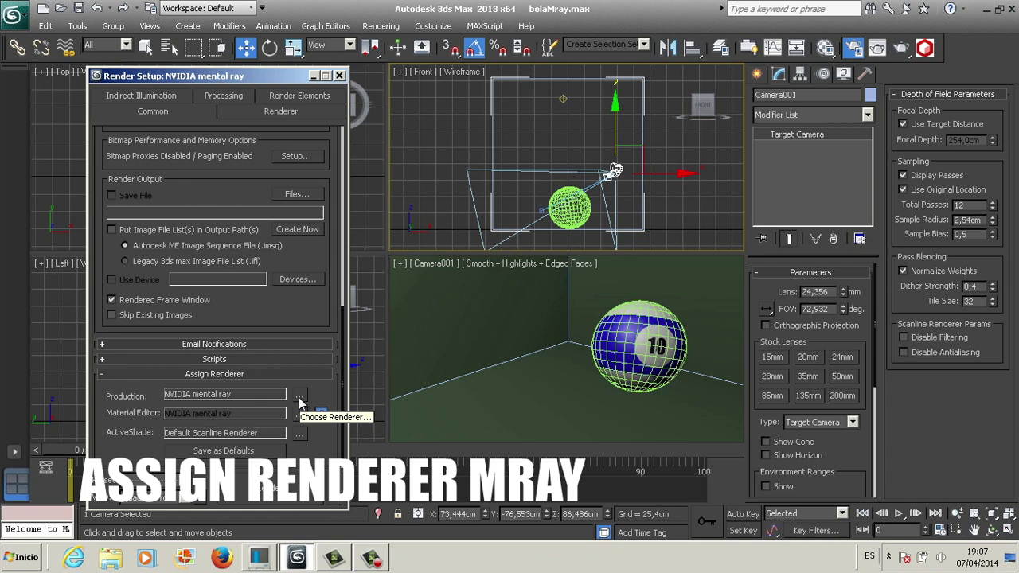
Enable Final Gather on the Indirect Illumination tab with the precision preset at High.
scroll(214, 238, "up", 10)
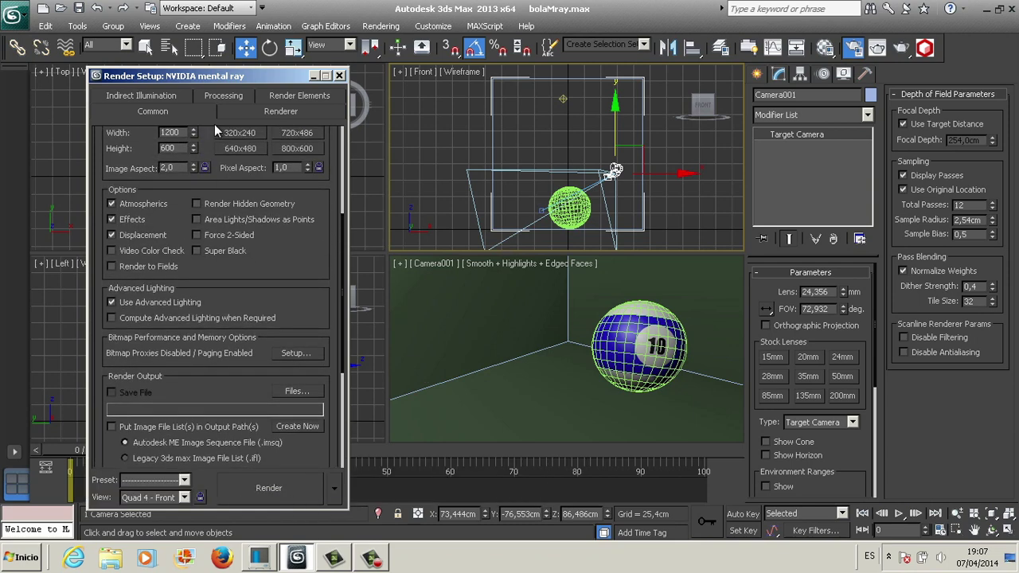
left_click(141, 95)
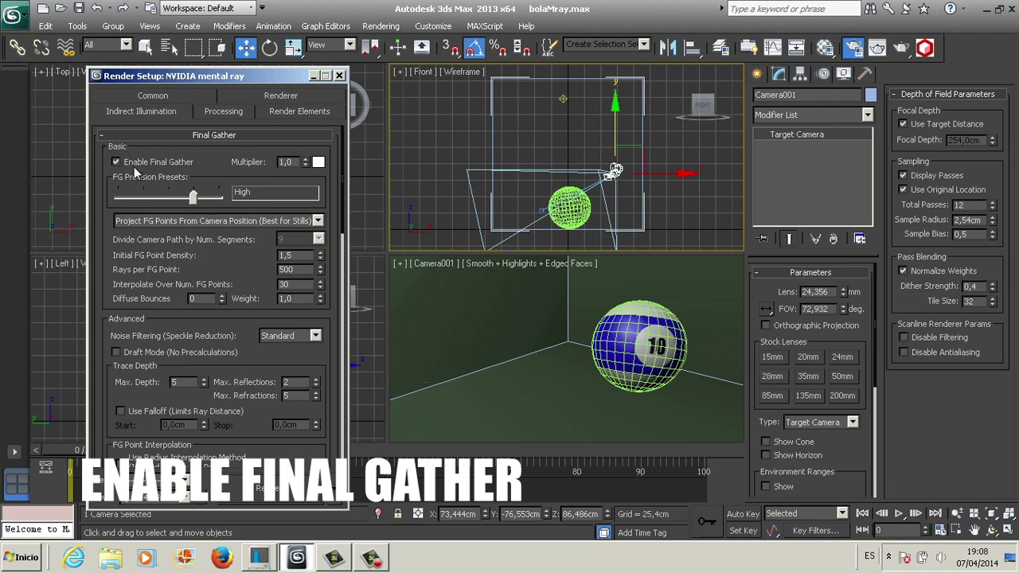
mouse_move(203, 197)
left_mouse_down()
mouse_move(146, 199)
mouse_move(219, 199)
mouse_move(168, 202)
mouse_move(191, 203)
left_mouse_up()
left_click_drag(110, 315, 86, 48)
scroll(115, 163, "up", 10)
Set the environment's Global Lighting level to 1.2, then select the mr Area Omni001 light.
left_click(340, 76)
left_click(381, 27)
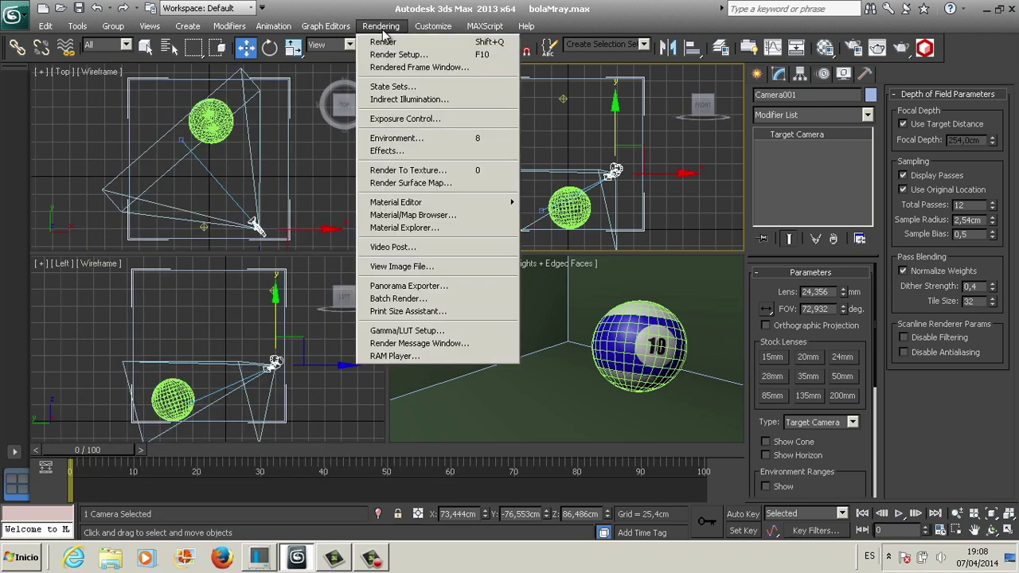
left_click(387, 138)
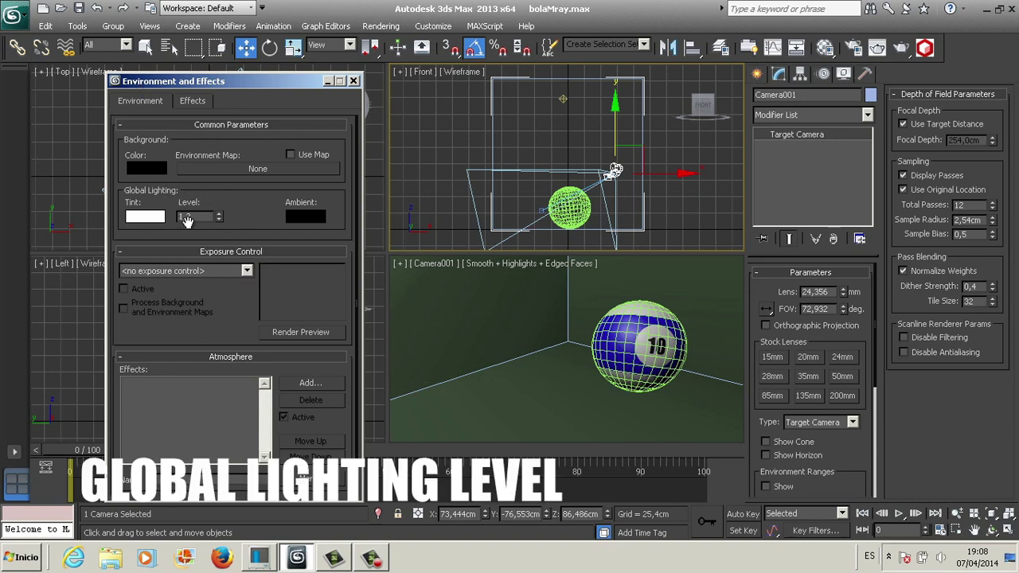
left_click(354, 82)
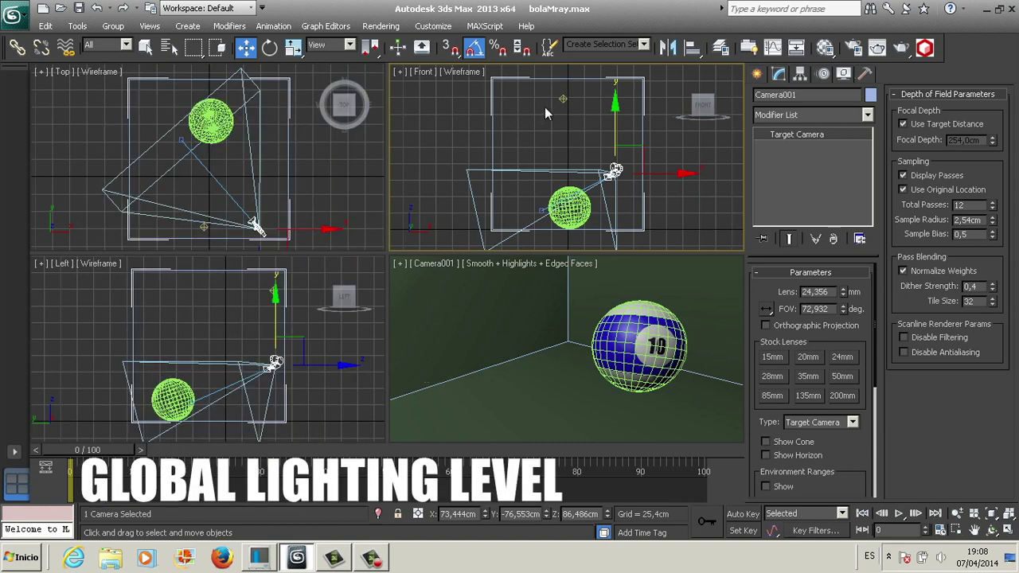
left_click(562, 100)
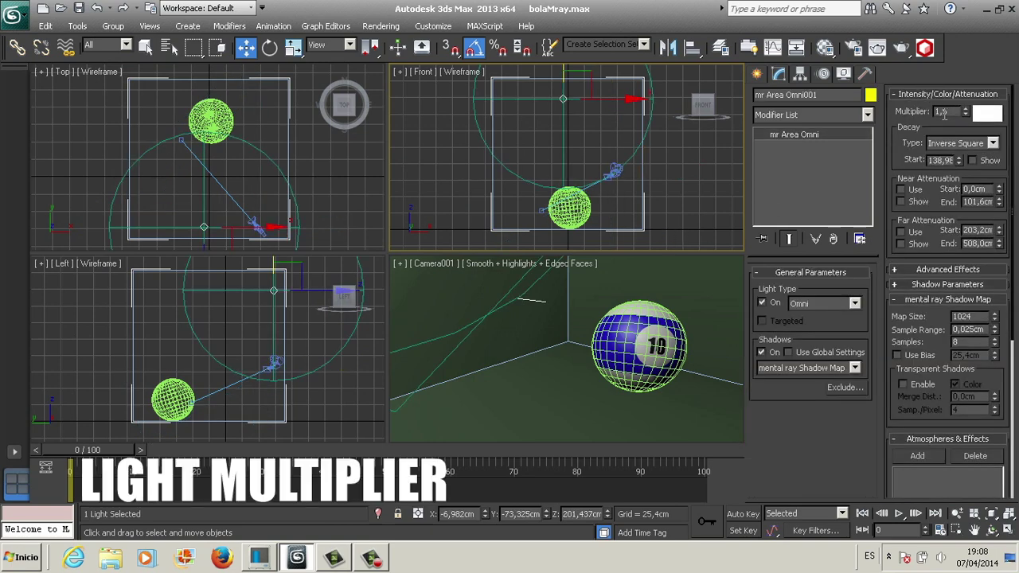
Check the Render Setup dialog with the omni light multiplier at 1,5.
left_click(853, 47)
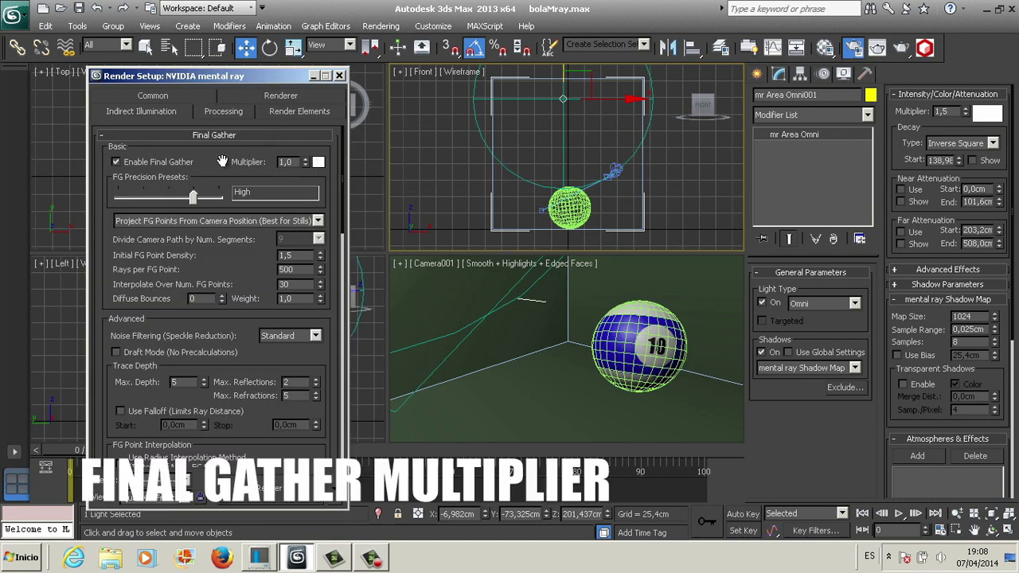
left_click(339, 77)
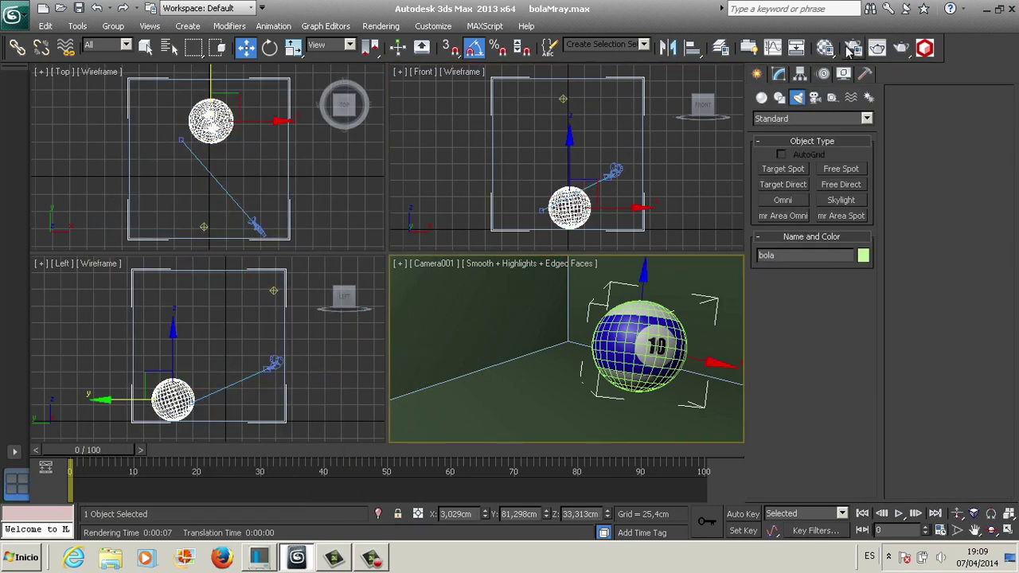
Set the output size to 600 × 300 and render the Camera001 view.
left_click(853, 48)
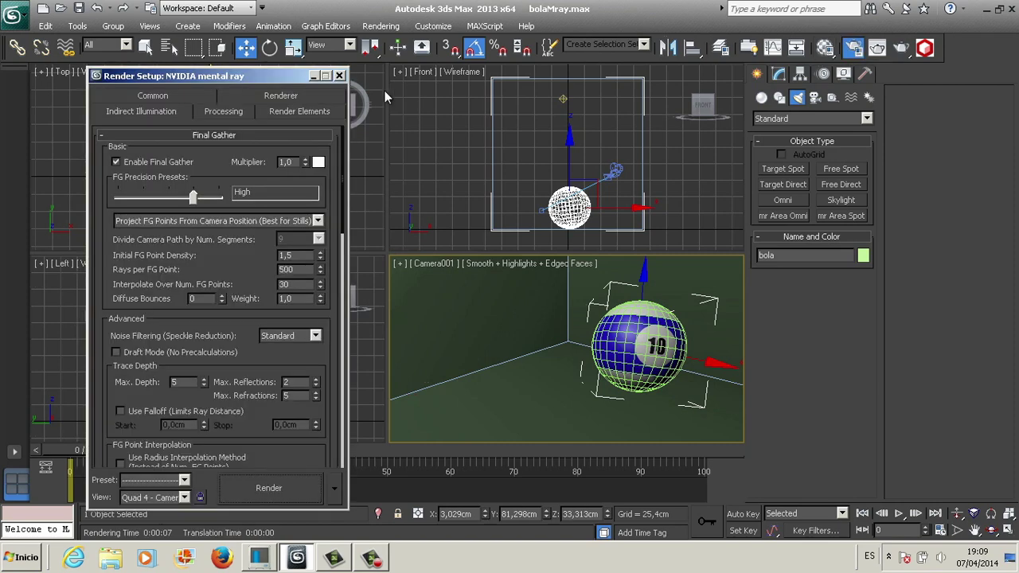
left_click(186, 94)
type("600")
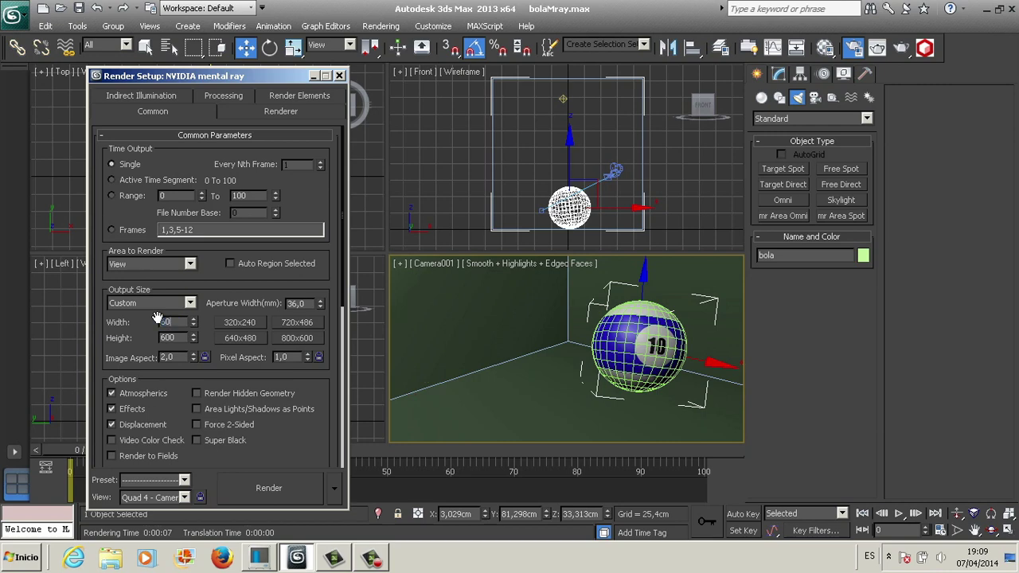
key("Tab")
left_click(245, 492)
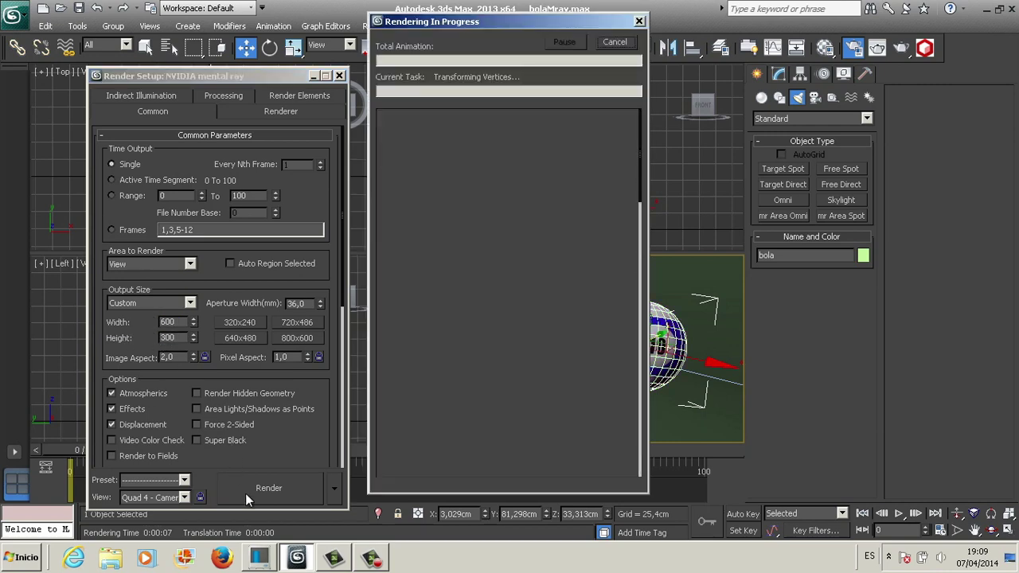